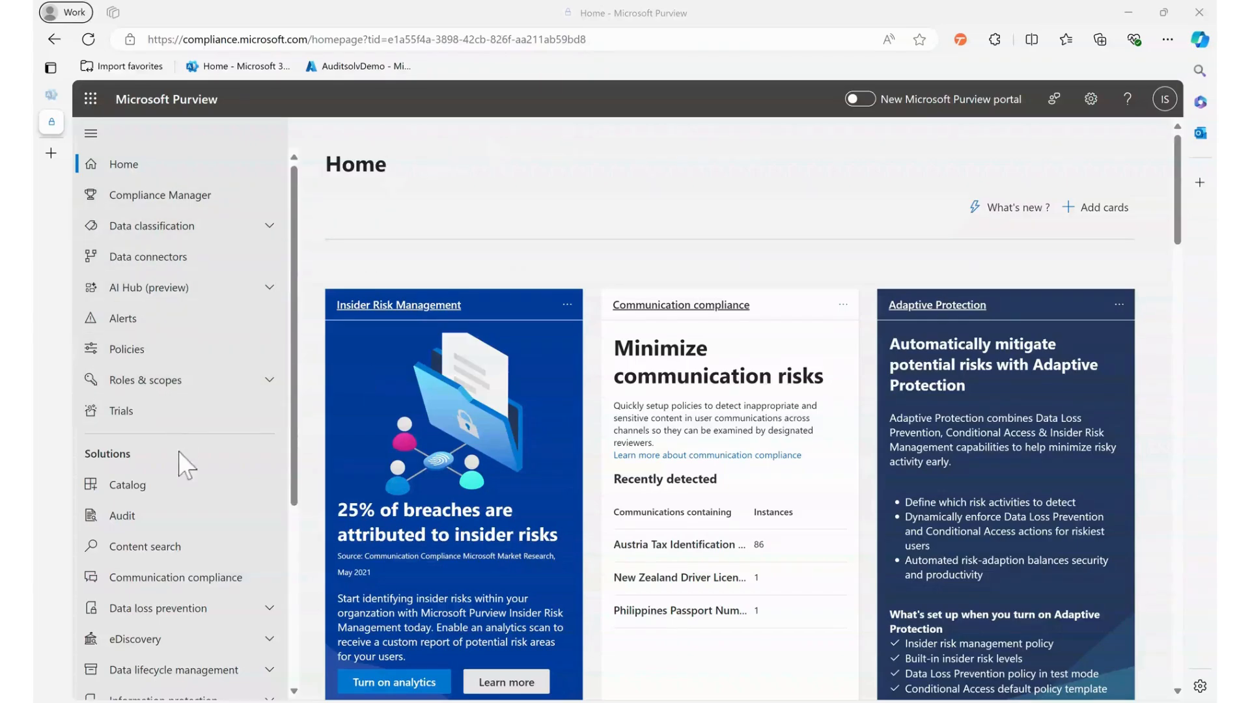
# - Open the retention policies of Data lifecycle management for Microsoft 365
pyautogui.click(176, 674)
pyautogui.scroll(-3, 166, 573)
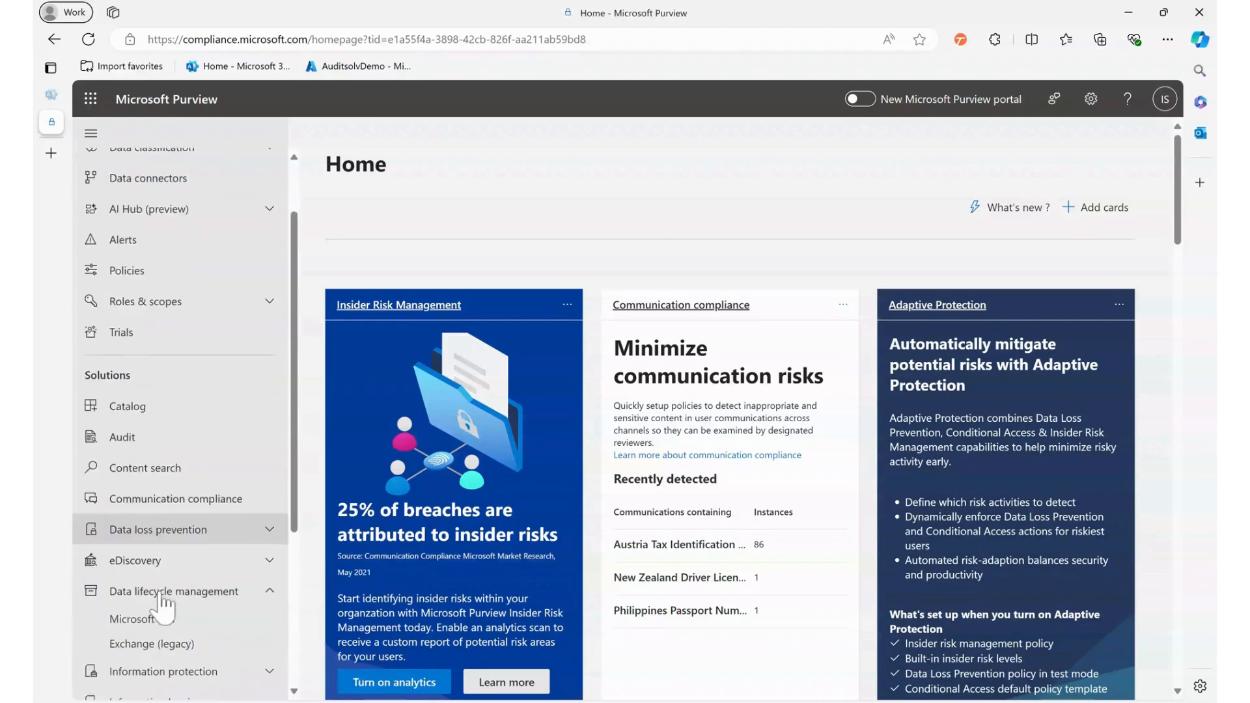
pyautogui.scroll(-1, 163, 602)
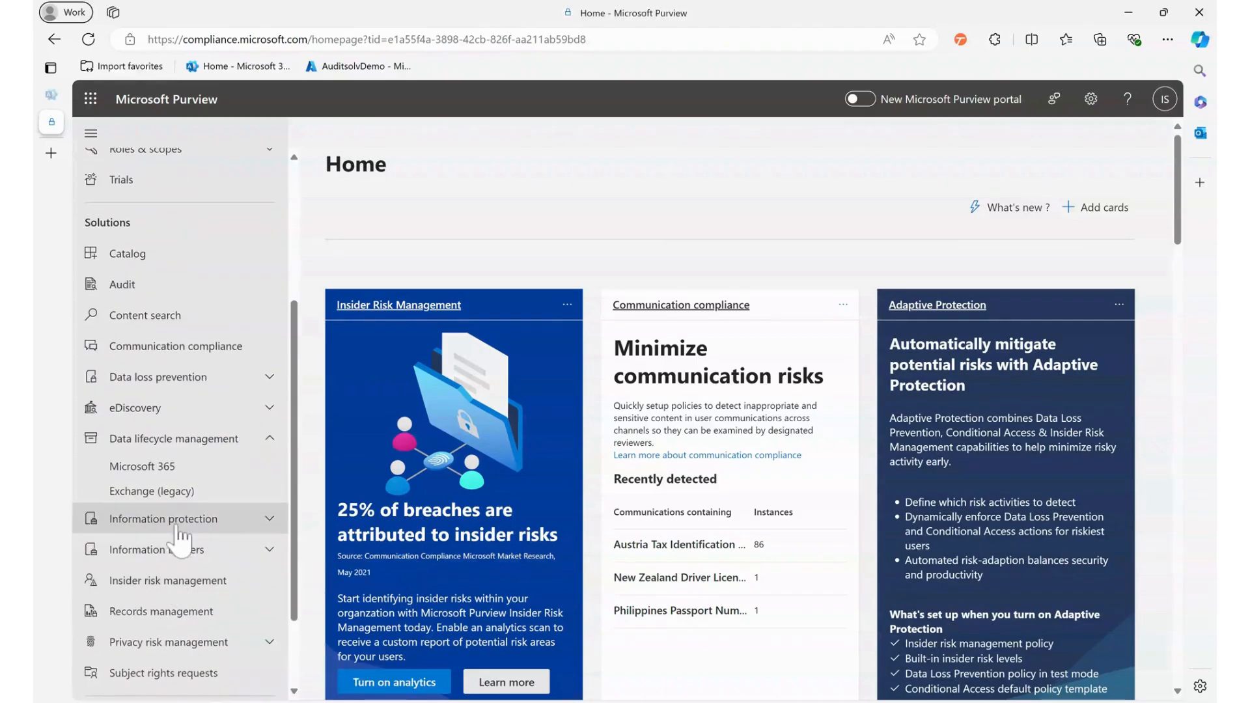
pyautogui.click(165, 477)
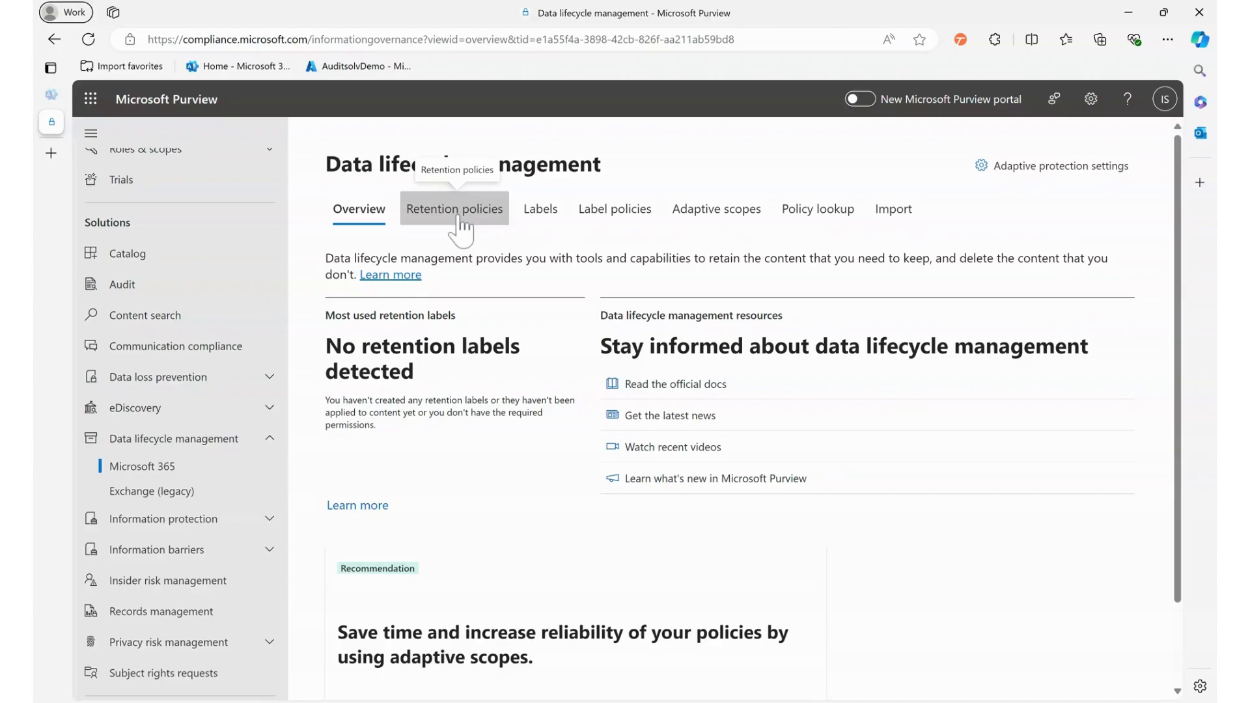
pyautogui.click(460, 221)
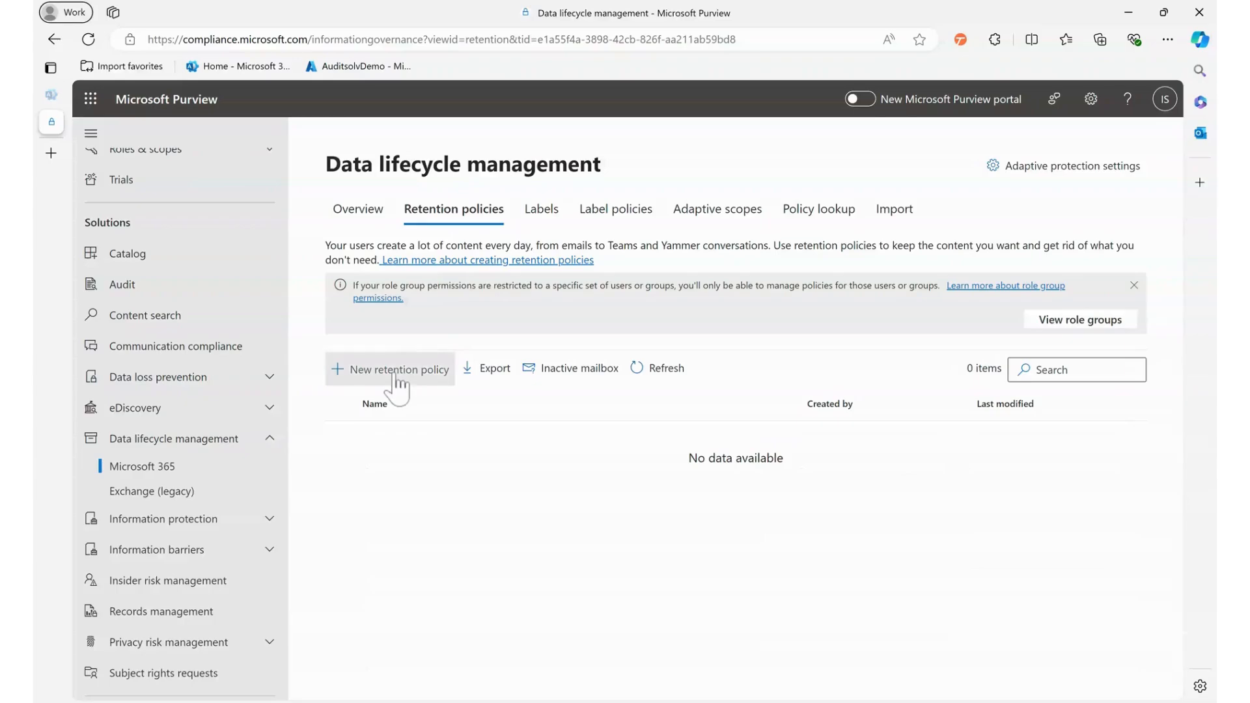
# - Start a new retention policy with the name "test" and the description "test", and continue to its administrative units
pyautogui.click(395, 376)
pyautogui.write('te')
pyautogui.press('Tab')
pyautogui.write('t')
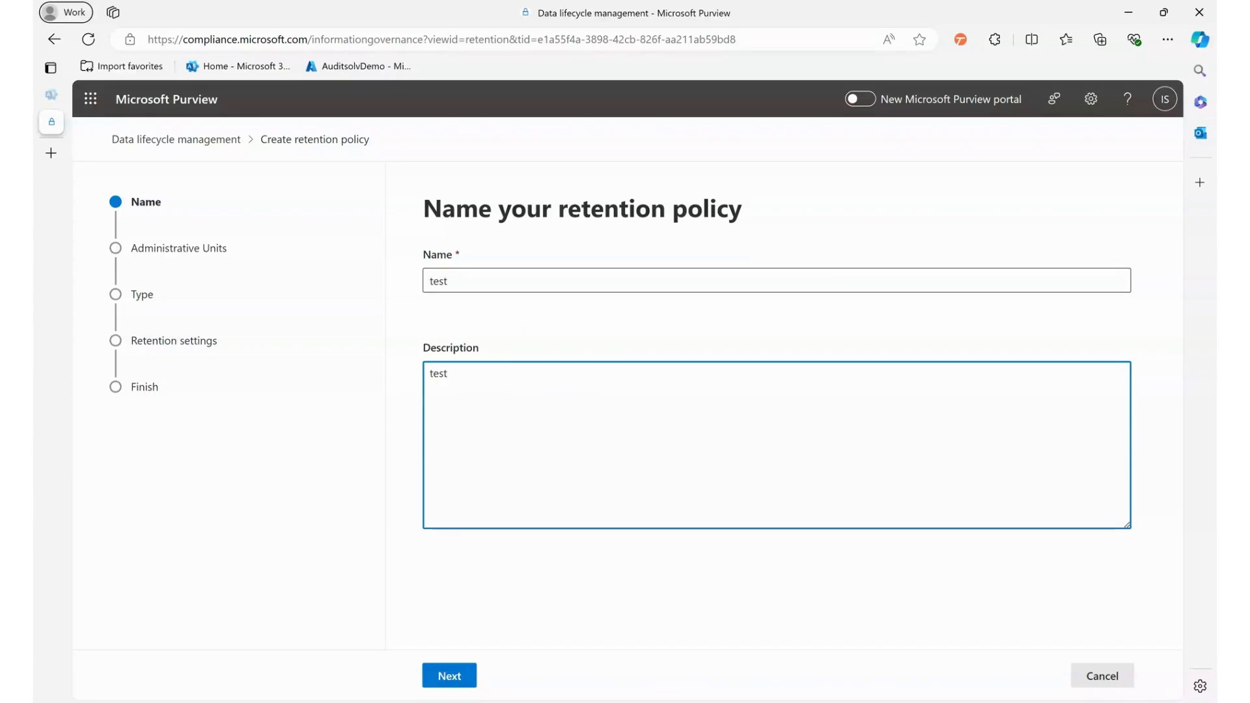
pyautogui.click(452, 678)
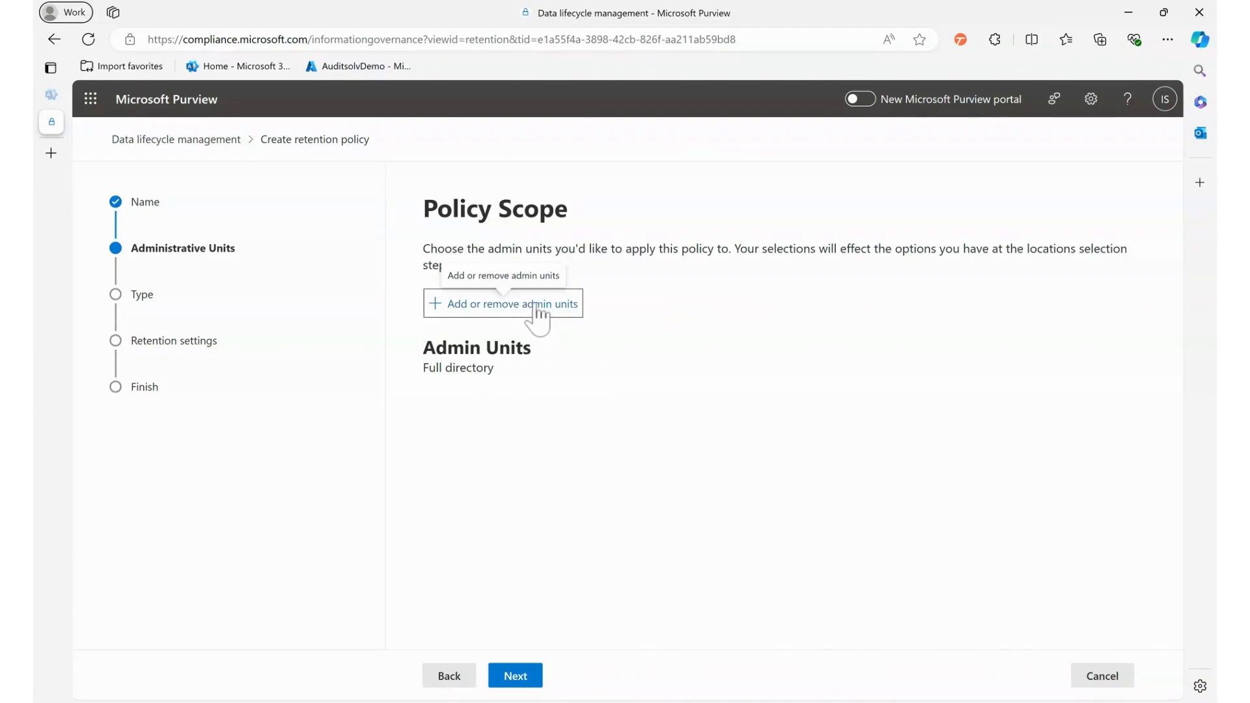
# - Keep the full directory as the policy scope and choose the Static retention policy type
pyautogui.click(525, 677)
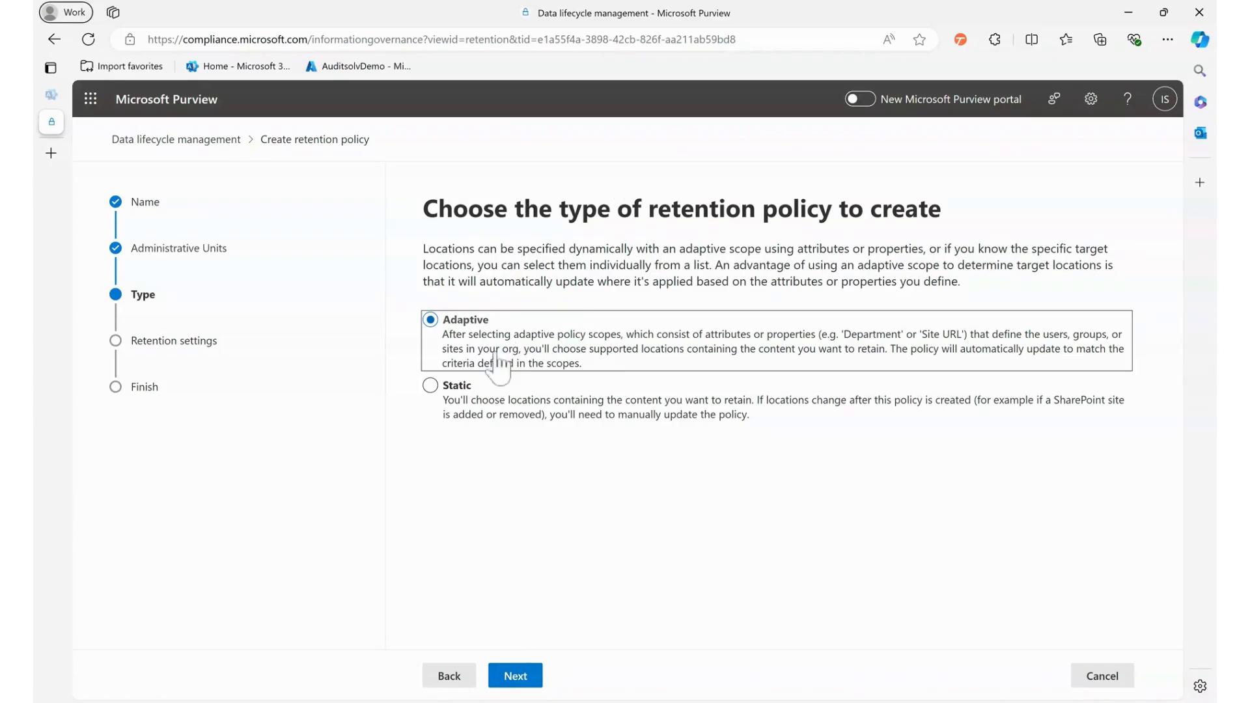
pyautogui.click(430, 386)
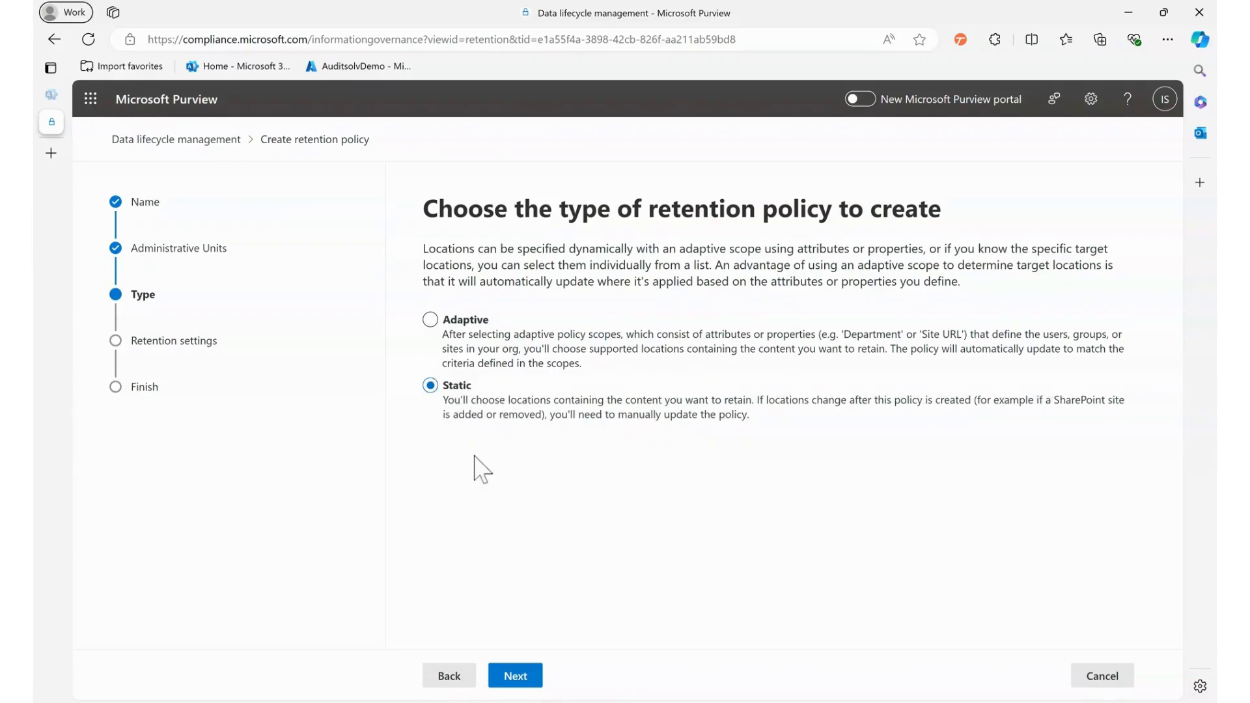
pyautogui.click(517, 678)
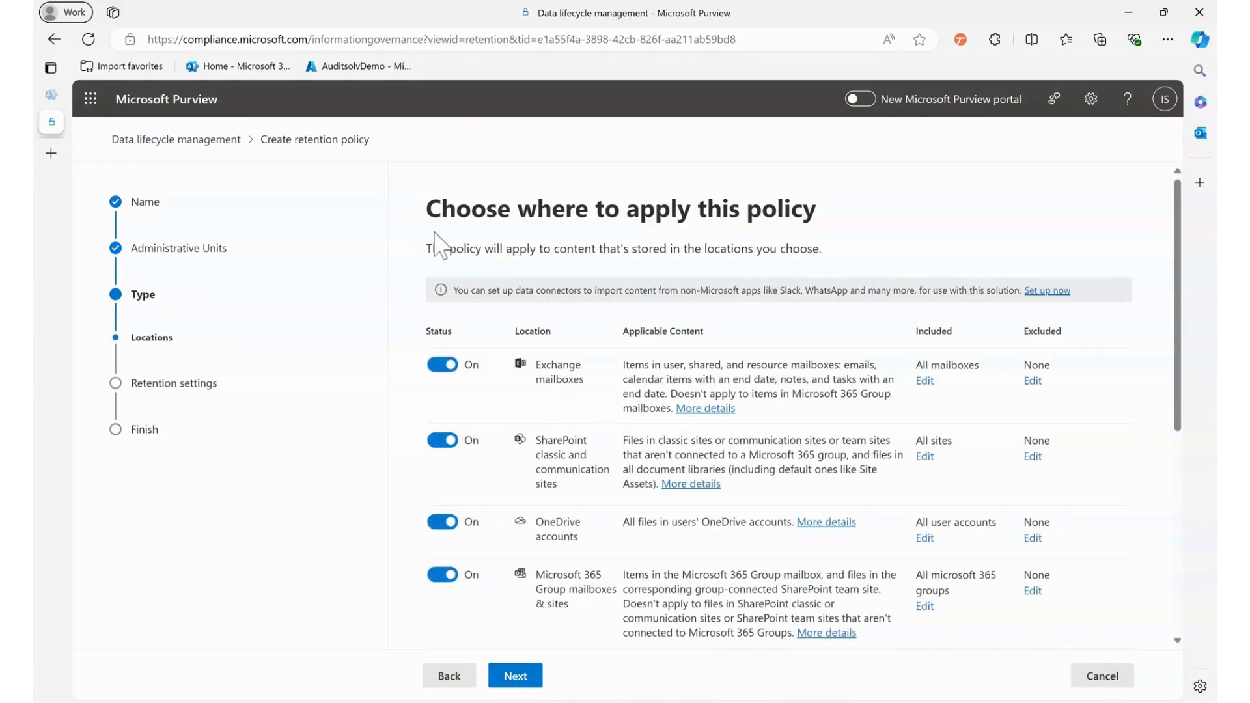
# - Look through the policy locations and accept Exchange mailboxes, SharePoint sites, OneDrive accounts and Microsoft 365 Group mailboxes and sites
pyautogui.scroll(-1, 437, 231)
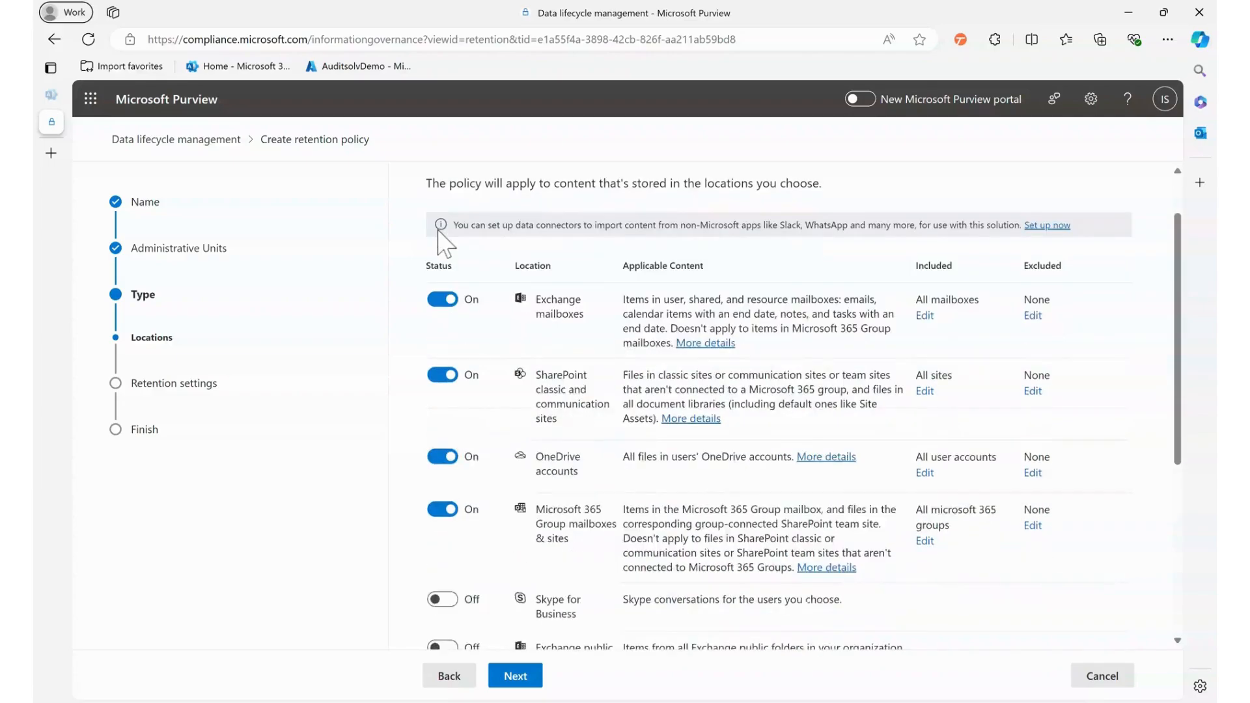
pyautogui.scroll(-2, 443, 235)
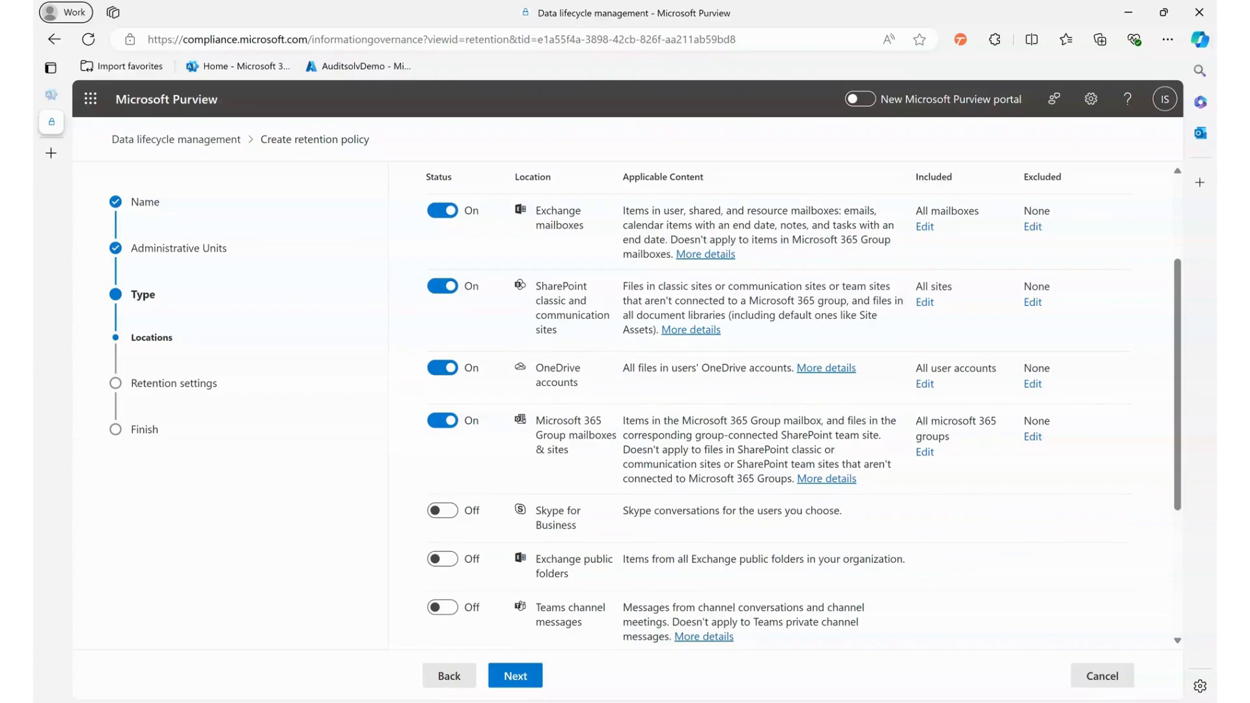
pyautogui.scroll(-3, 570, 389)
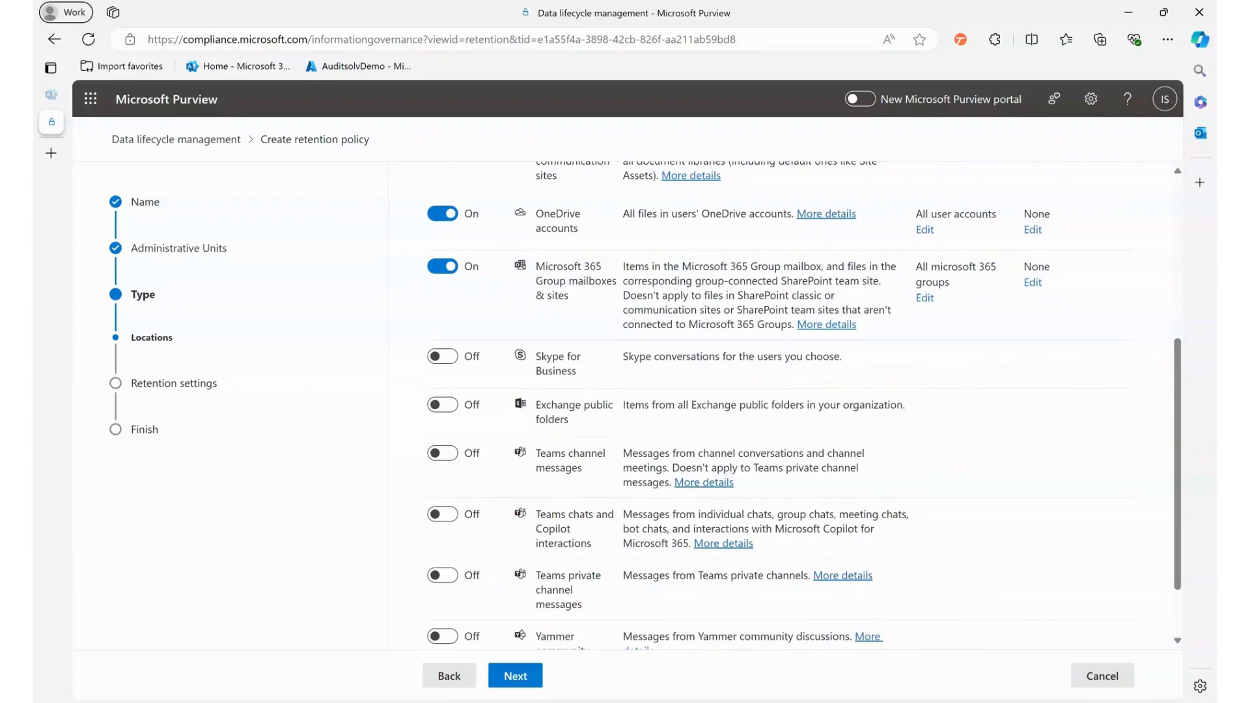
pyautogui.scroll(-1, 574, 488)
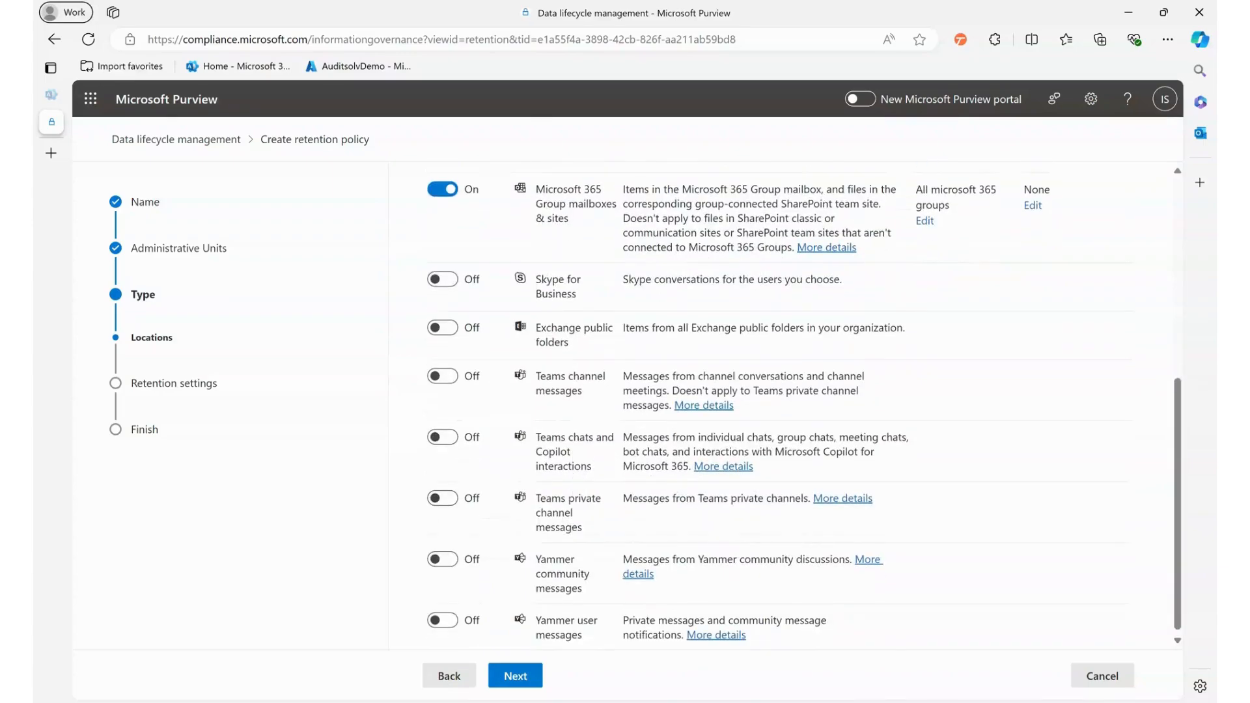
pyautogui.scroll(-1, 593, 528)
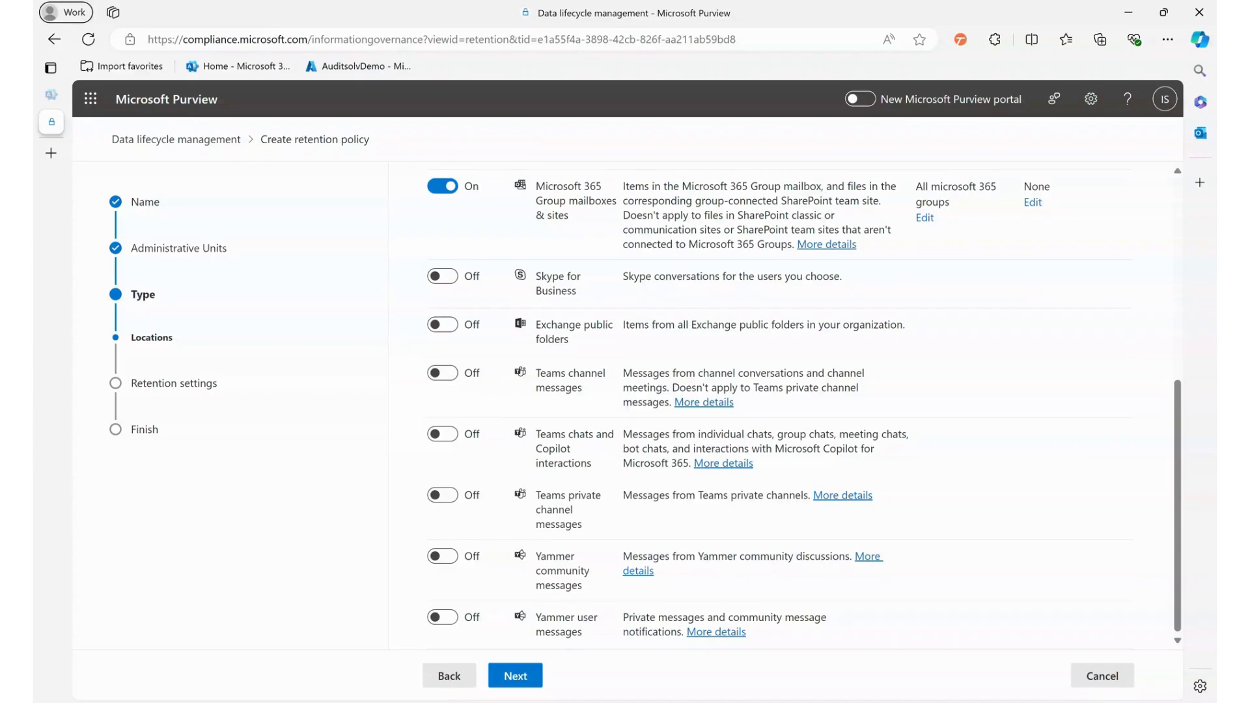
pyautogui.scroll(5, 803, 406)
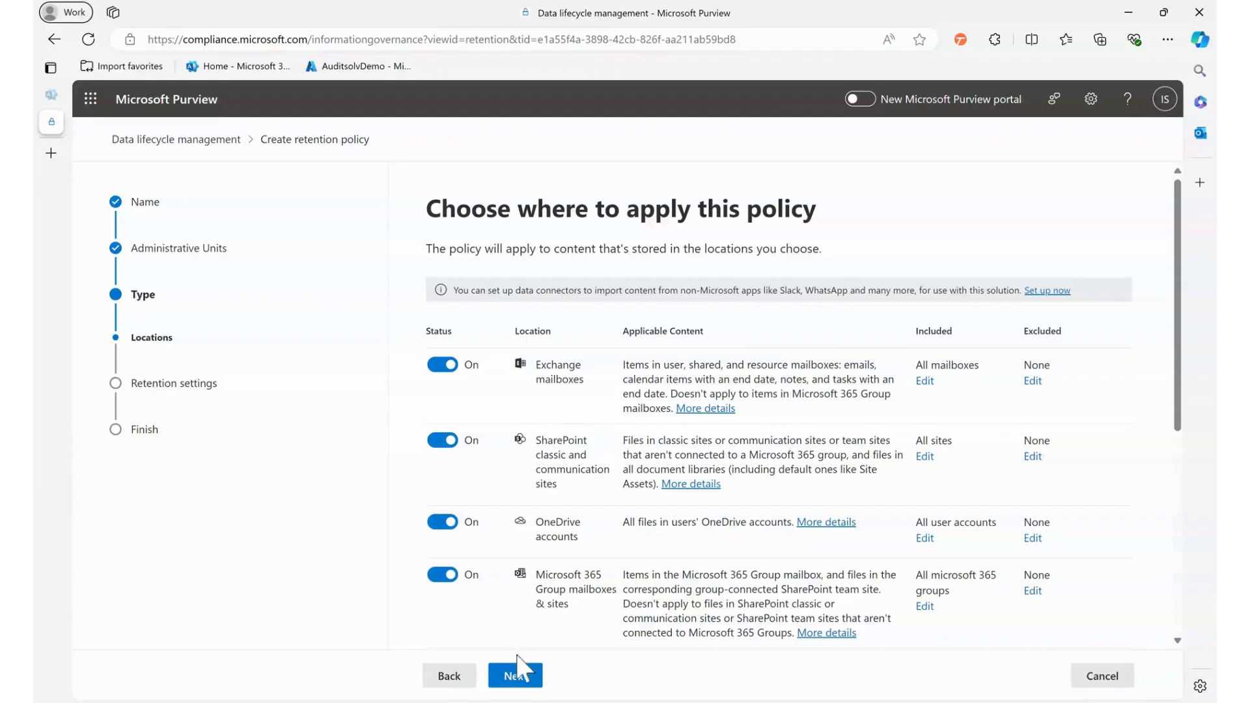
pyautogui.click(516, 677)
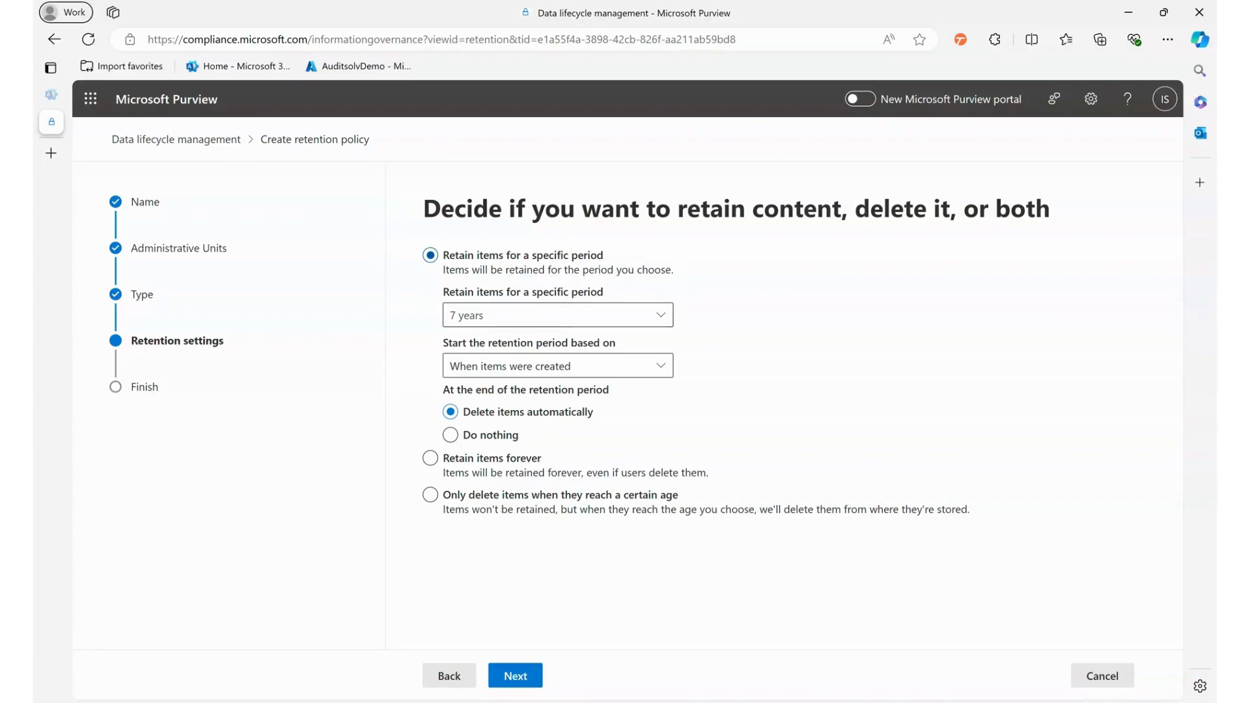
# - Examine the retention period and start-date choices, the retain-forever option and the settings for only deleting items at a certain age
pyautogui.click(661, 318)
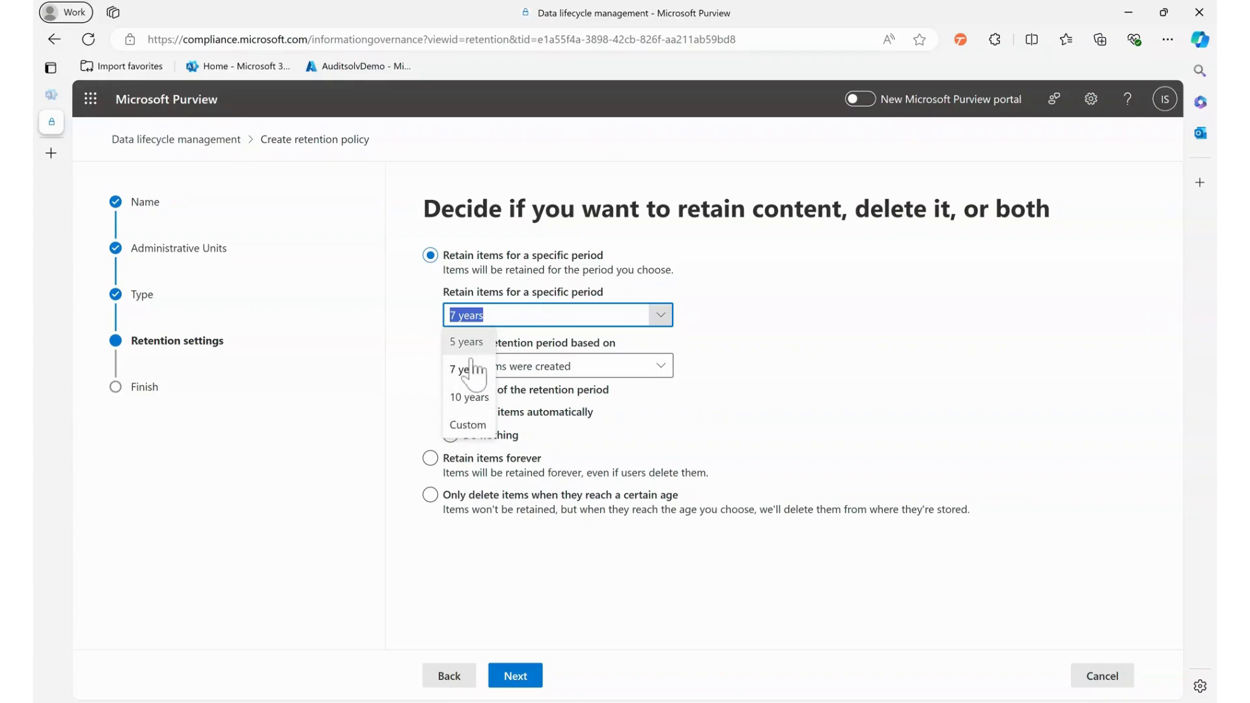
pyautogui.click(773, 367)
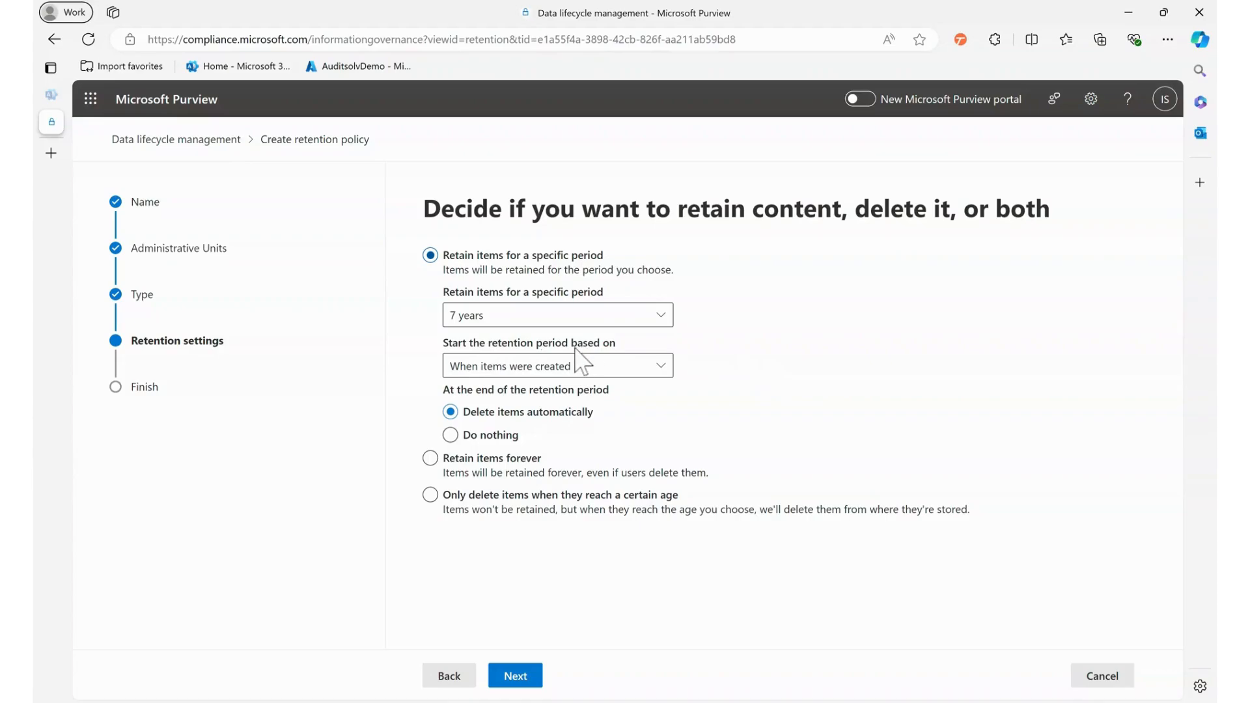
pyautogui.click(660, 368)
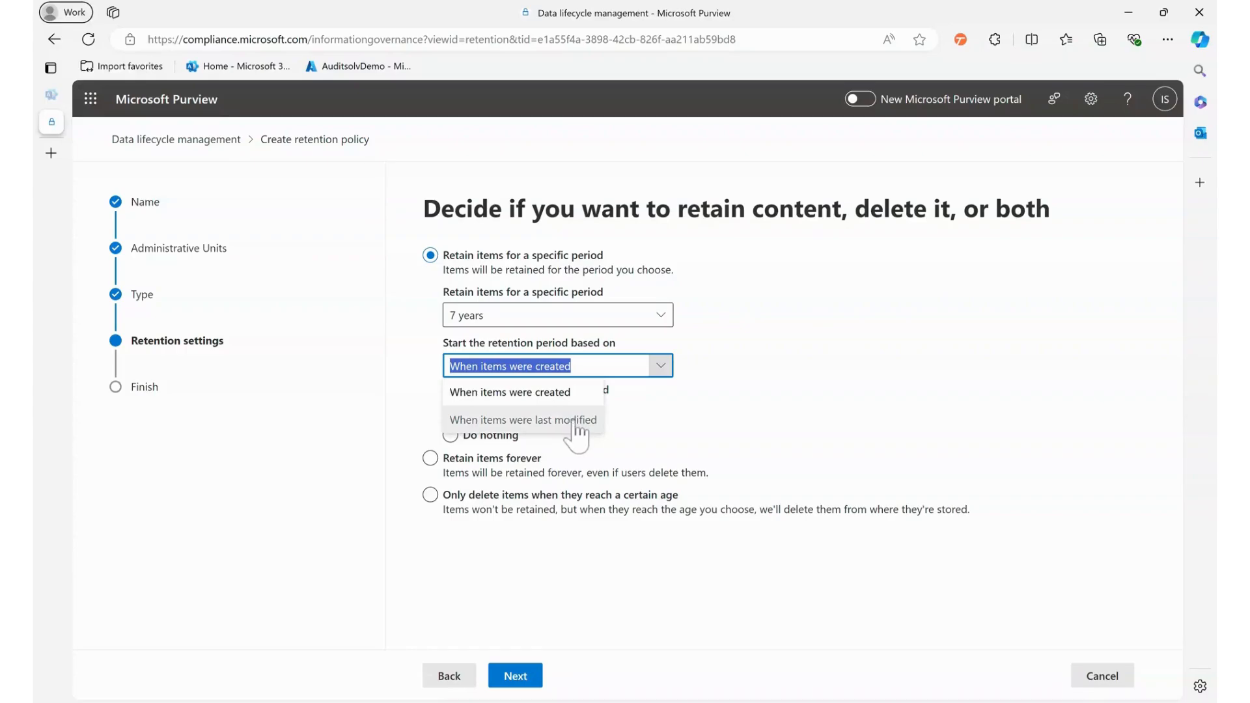
pyautogui.click(682, 423)
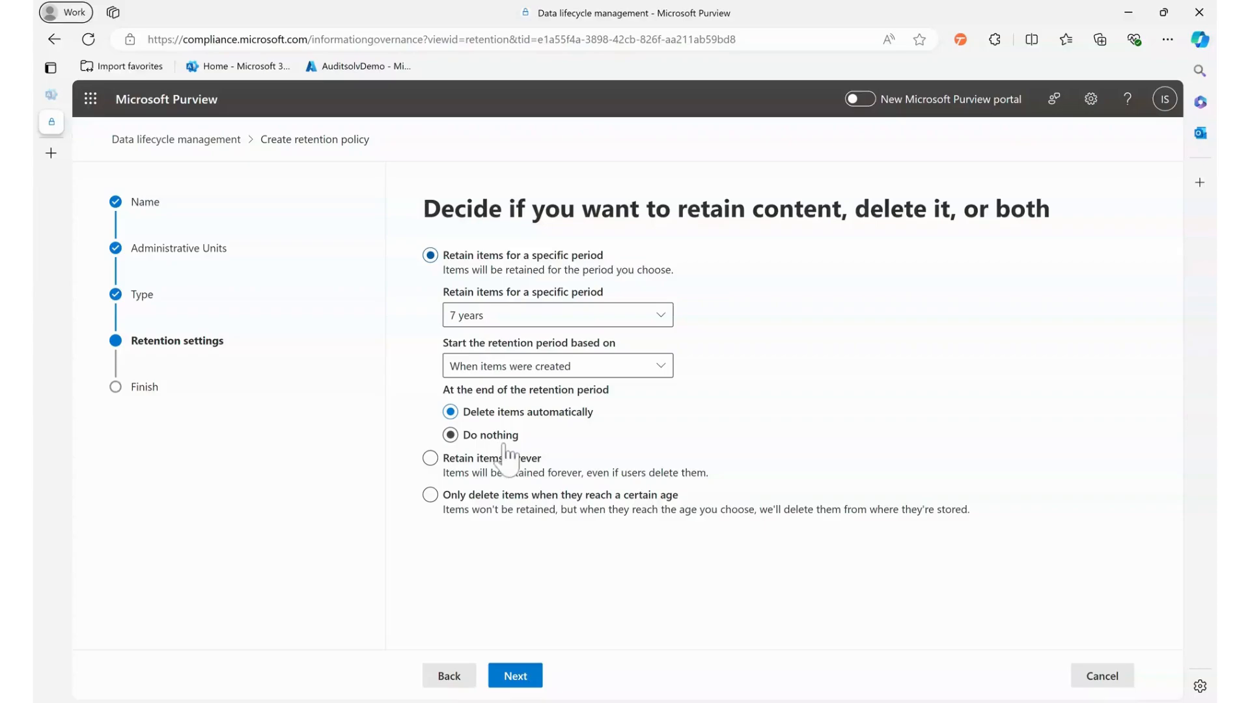
pyautogui.click(430, 459)
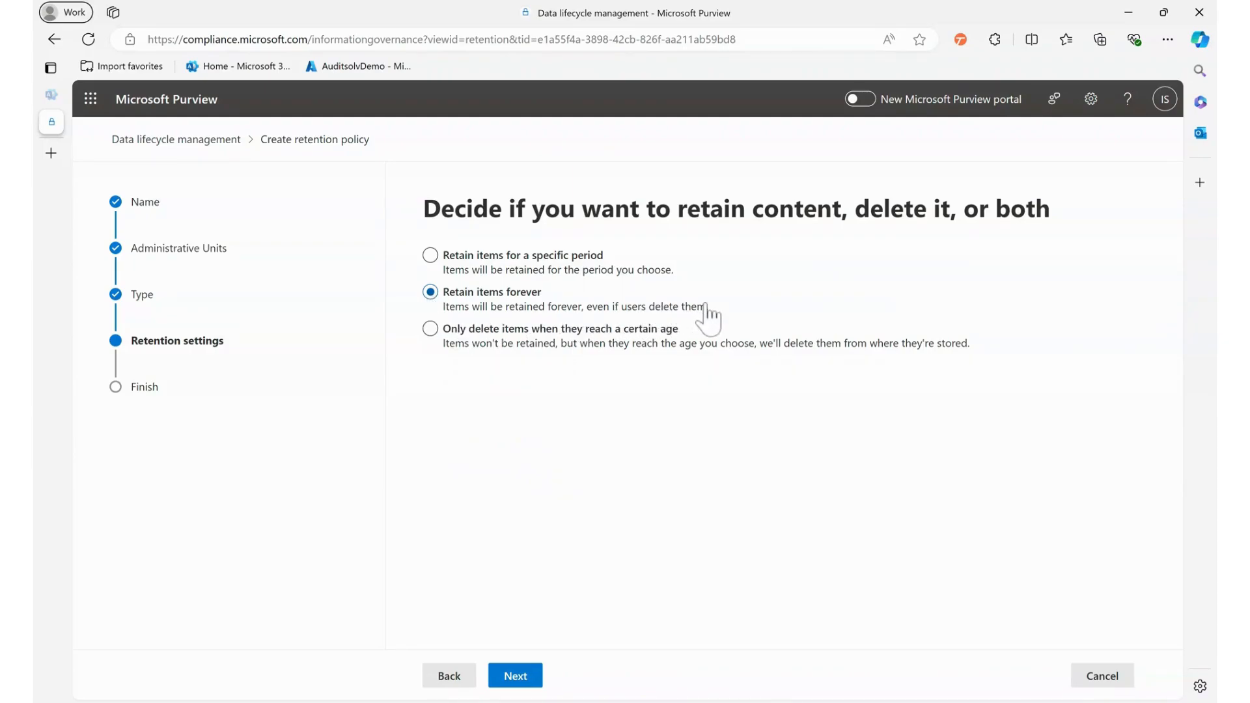
pyautogui.click(430, 329)
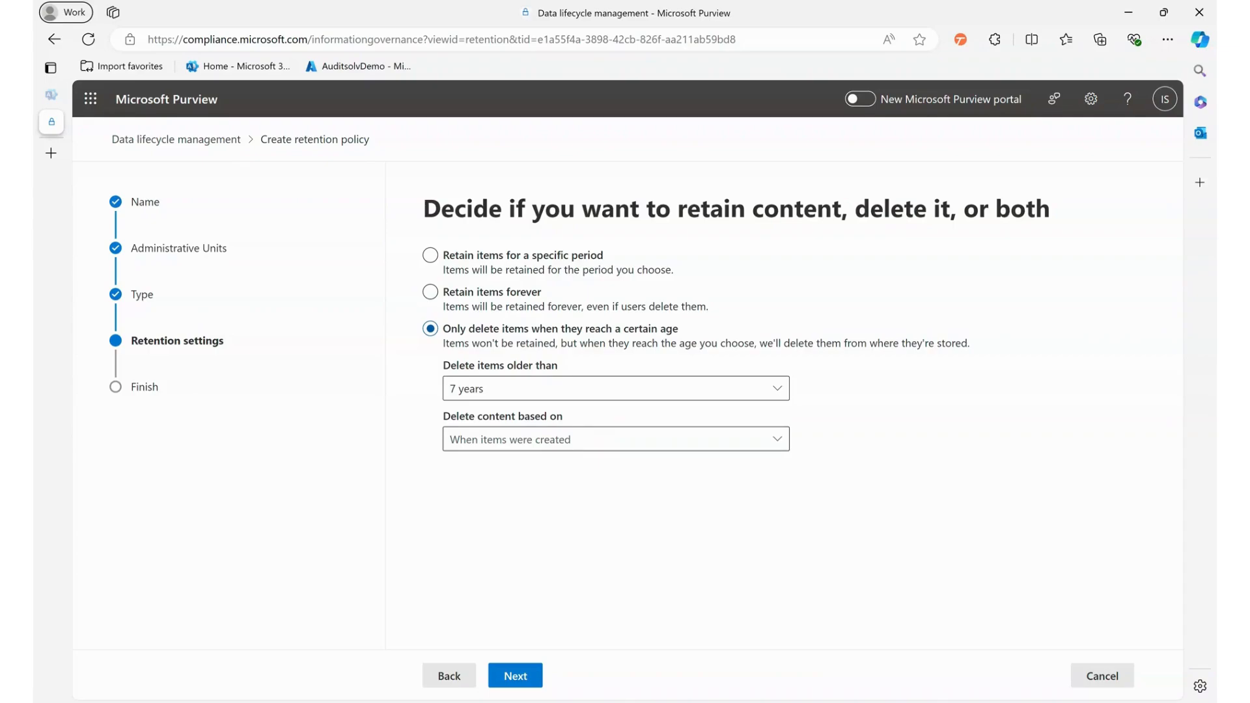
pyautogui.click(606, 439)
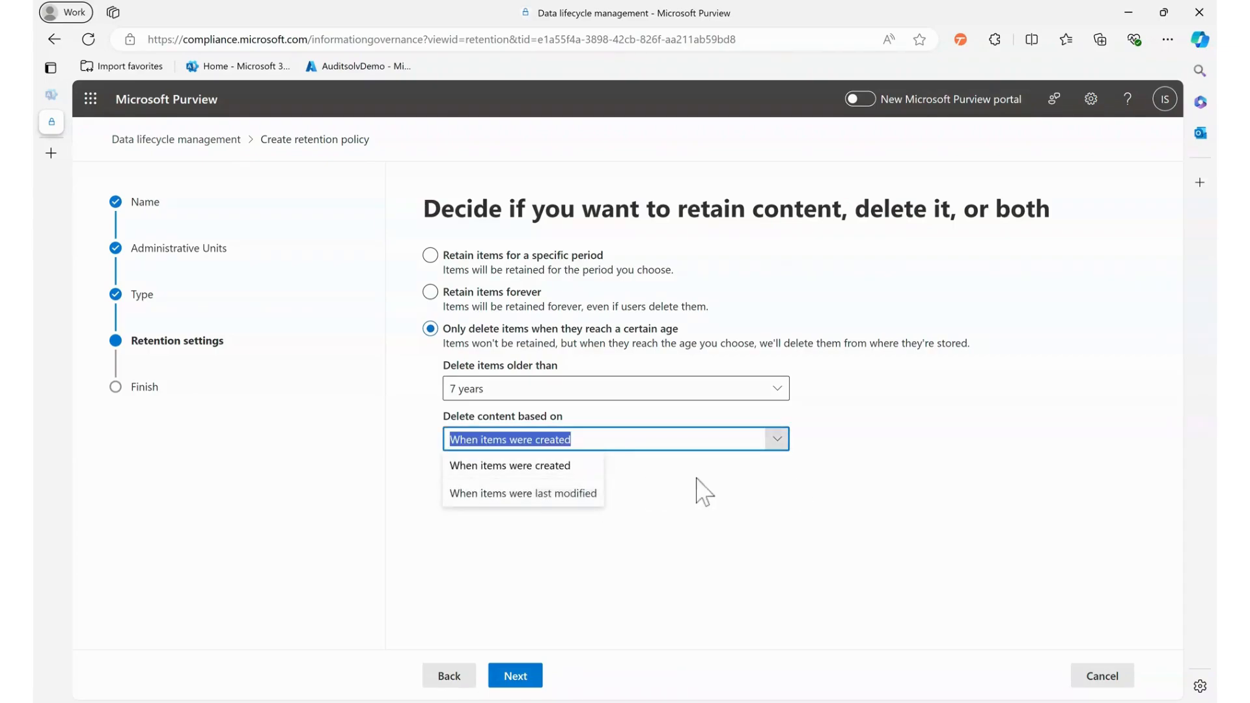
pyautogui.click(843, 449)
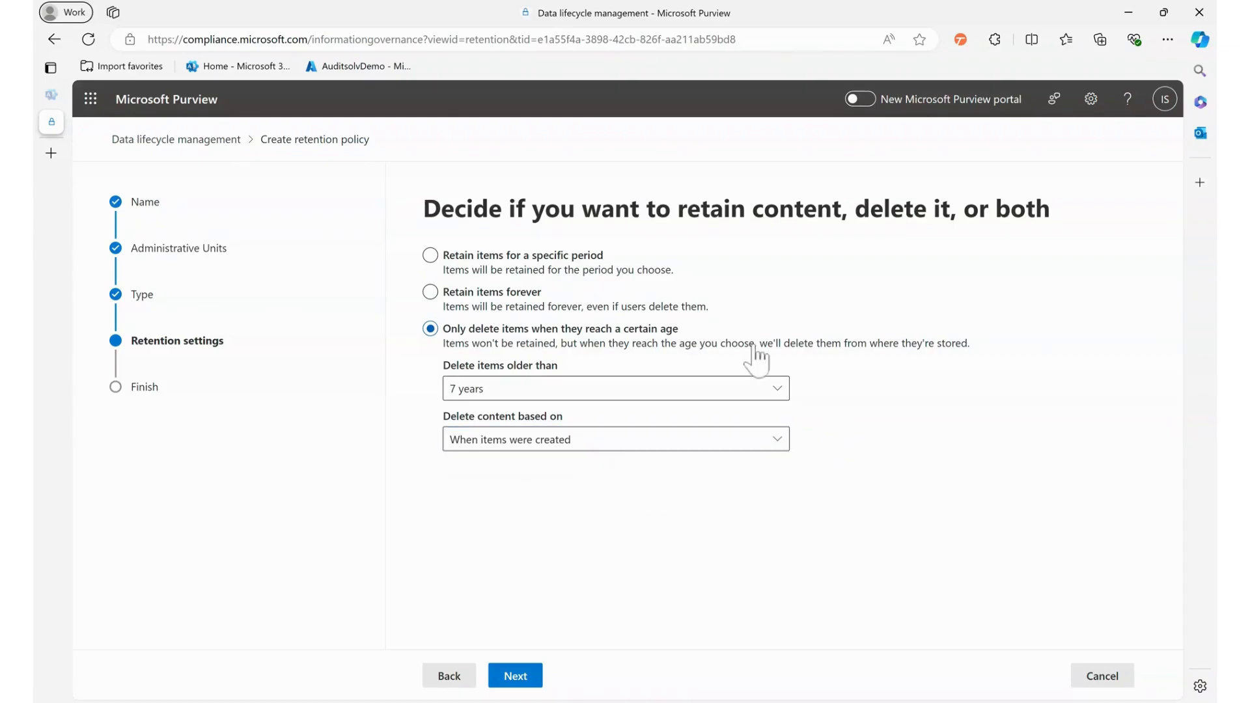
# - Retain items for 7 years from their creation with automatic deletion at the end, and continue to the policy review
pyautogui.click(430, 255)
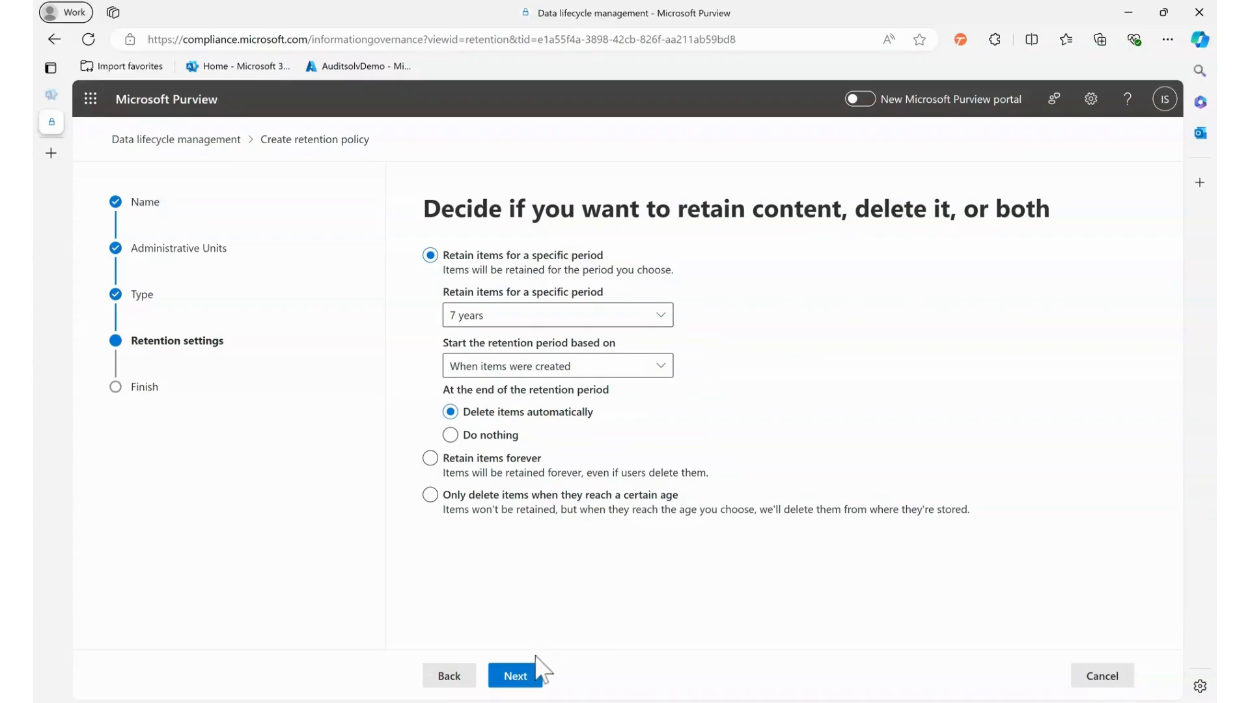
pyautogui.click(528, 680)
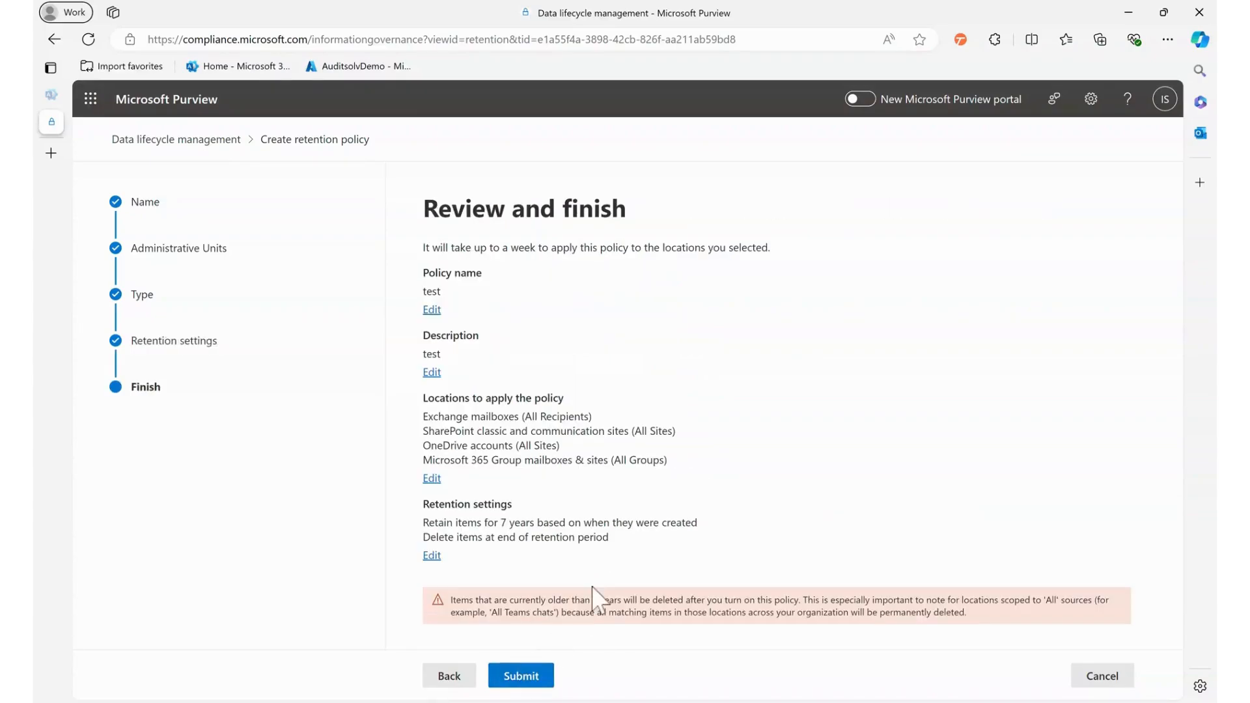